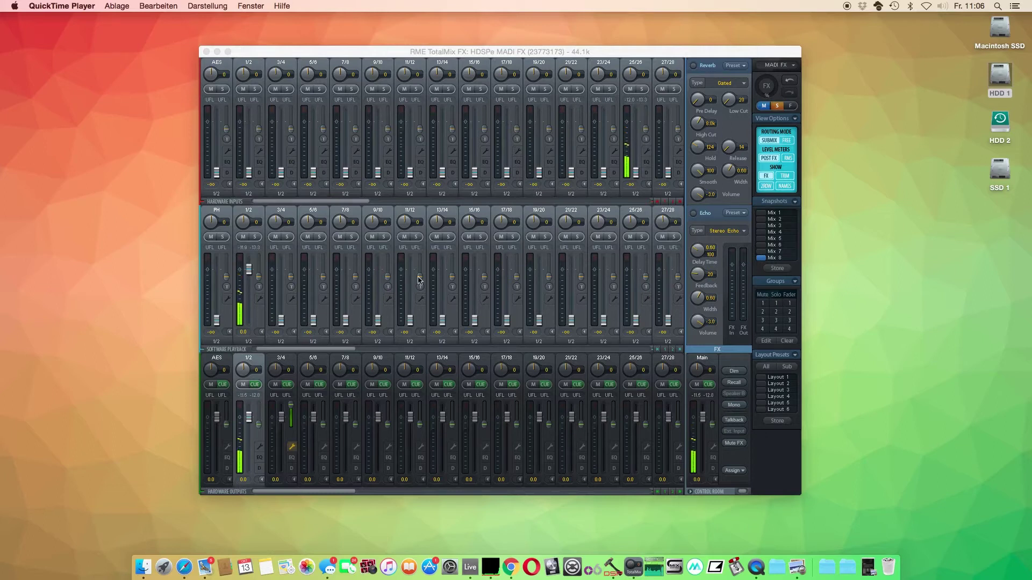
# Open output 1/2's EQ settings after briefly viewing its dynamics panel.
pyautogui.click(259, 457)
pyautogui.click(260, 458)
pyautogui.click(260, 469)
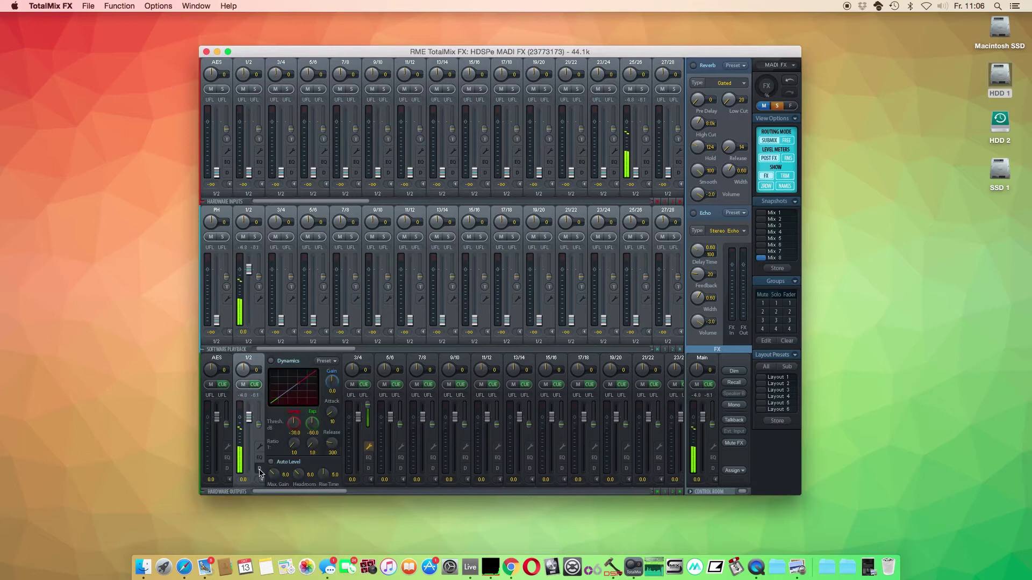
pyautogui.click(260, 458)
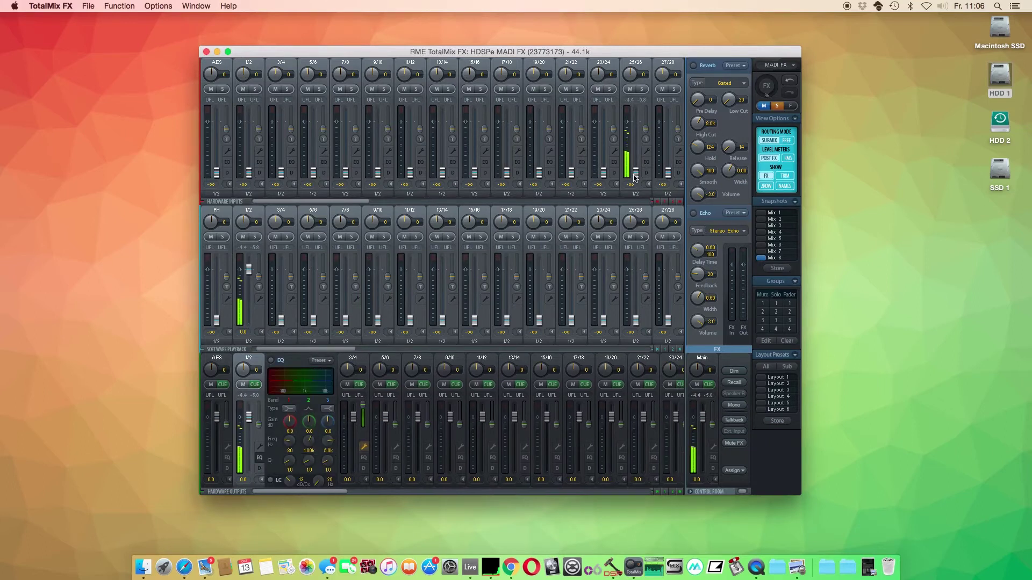
# Briefly open and close the EQ panels of input 1/2 and output 5/6.
pyautogui.click(260, 161)
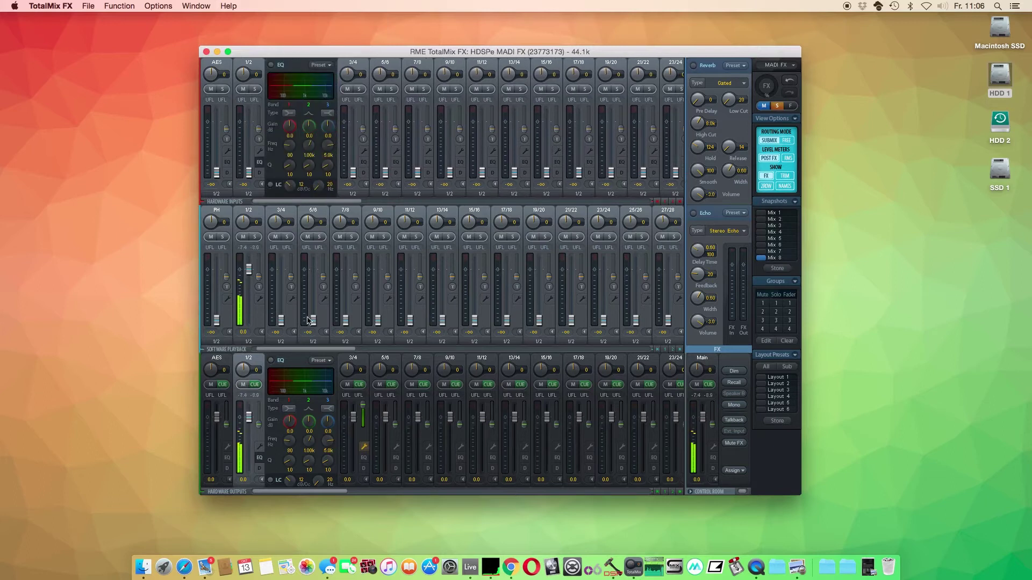
pyautogui.click(396, 457)
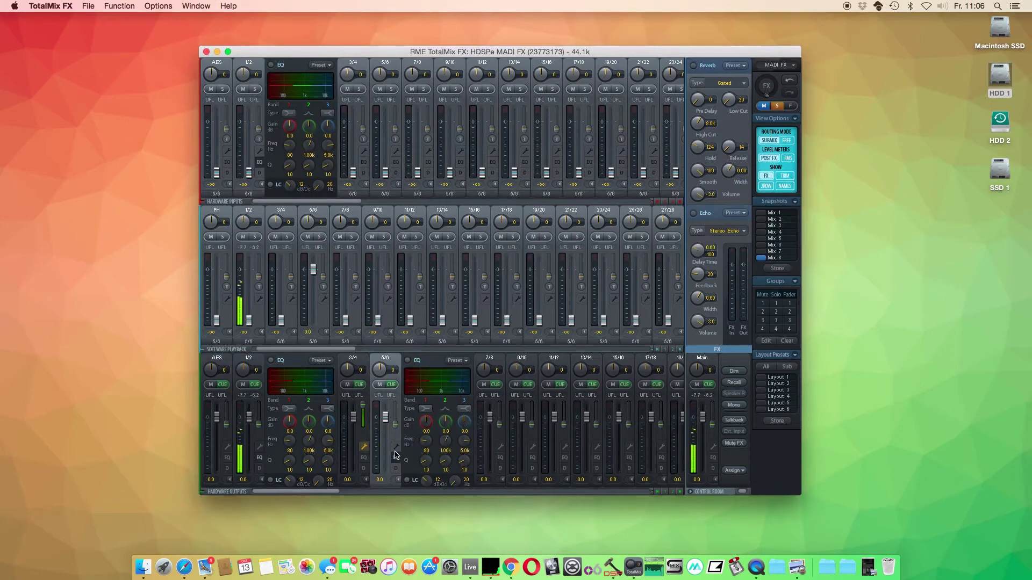
pyautogui.click(395, 457)
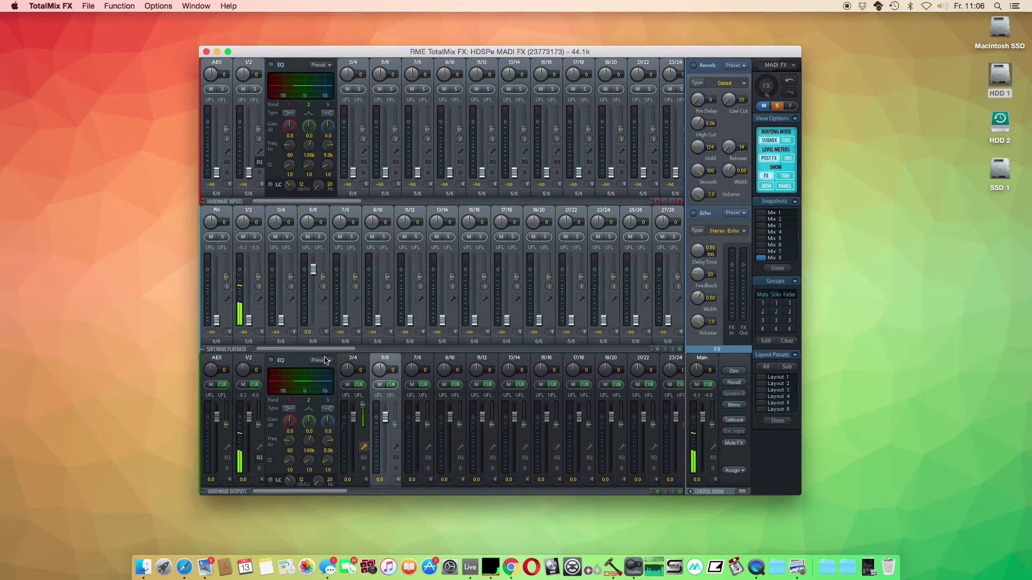
pyautogui.click(259, 162)
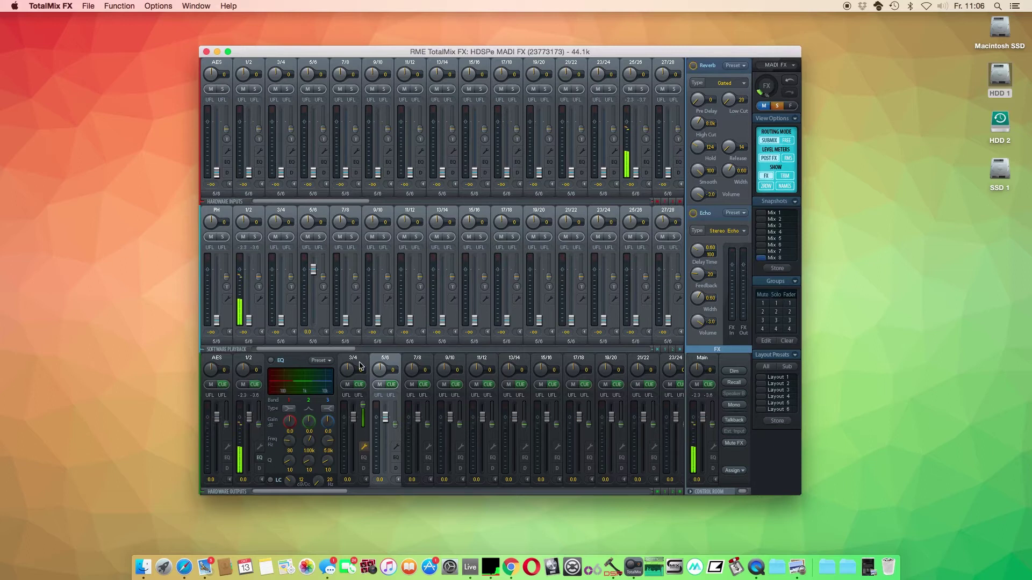
# Close output 1/2's EQ panel and make output 1/2 the active submix.
pyautogui.click(260, 458)
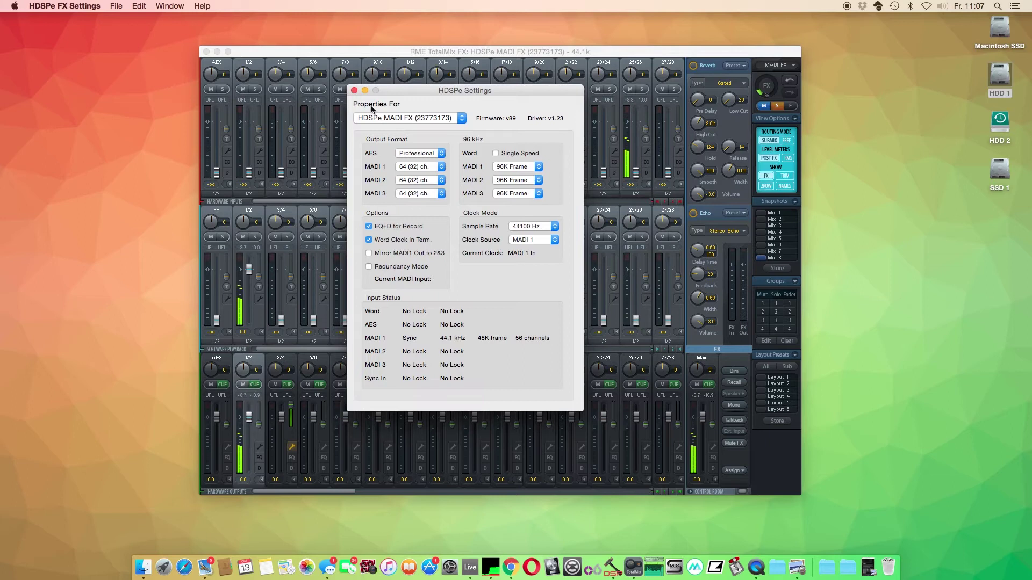
# Close the card settings dialog, select the output 3/4 submix and open its channel settings.
pyautogui.click(354, 91)
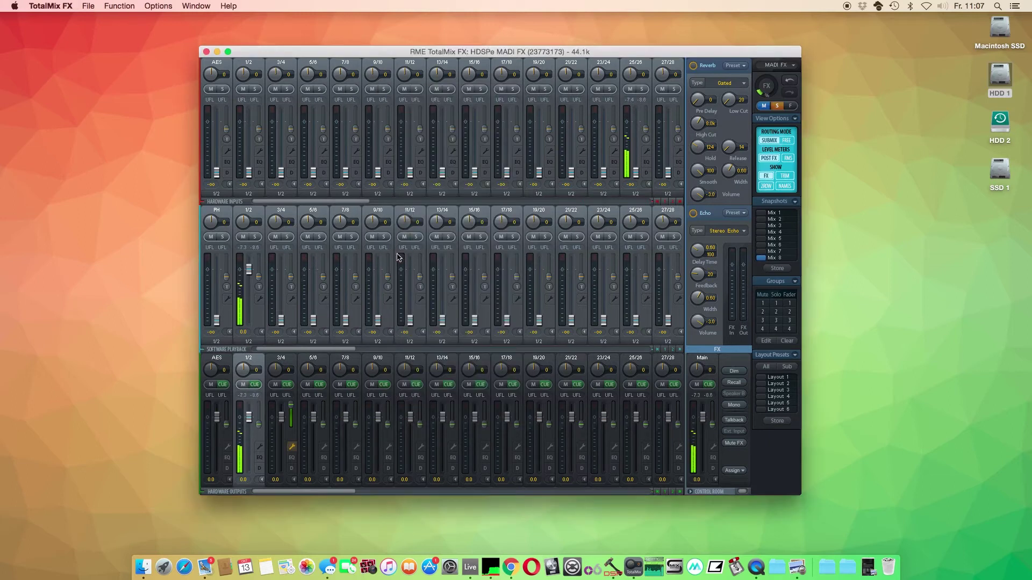
pyautogui.click(290, 360)
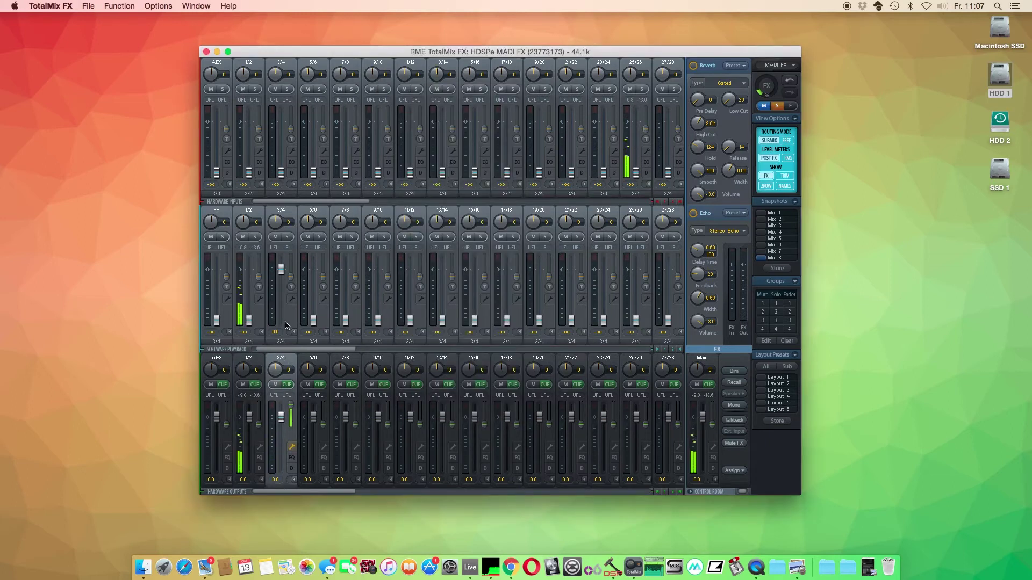
pyautogui.click(292, 446)
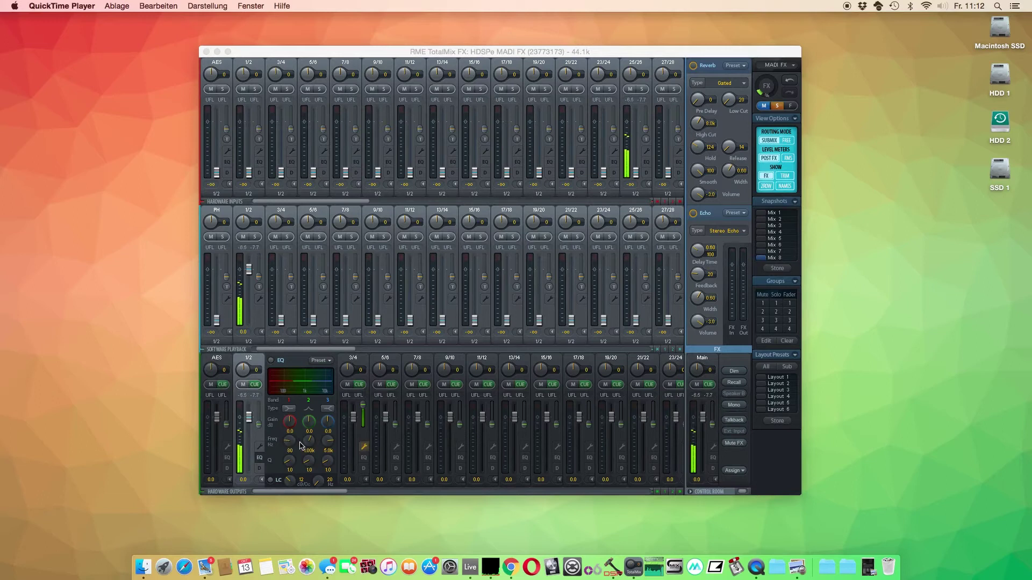
# Raise the low cut, boost band 3 by 9 dB with adjusted Q, then reset the EQ flat.
pyautogui.click(290, 427)
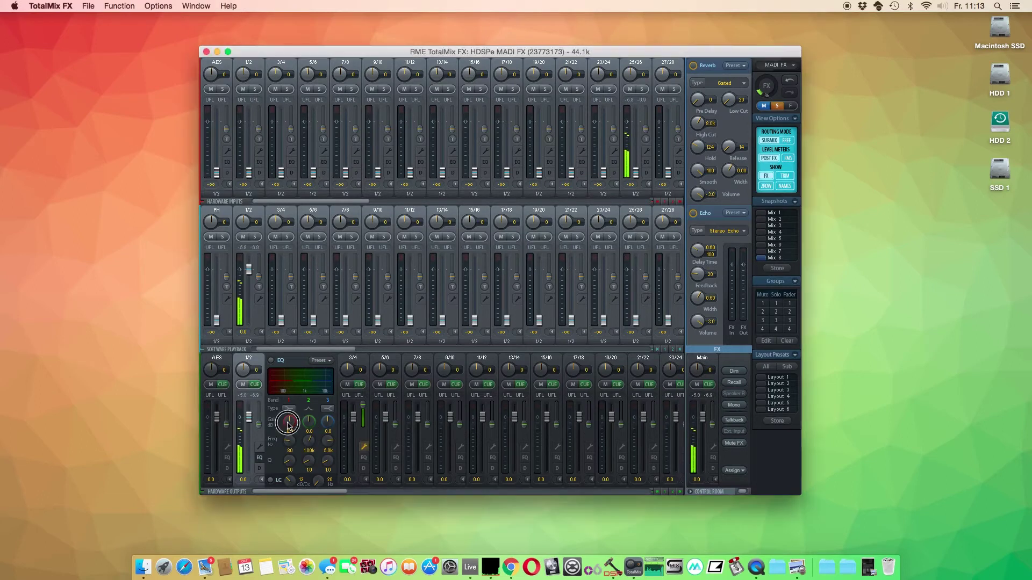
pyautogui.click(288, 478)
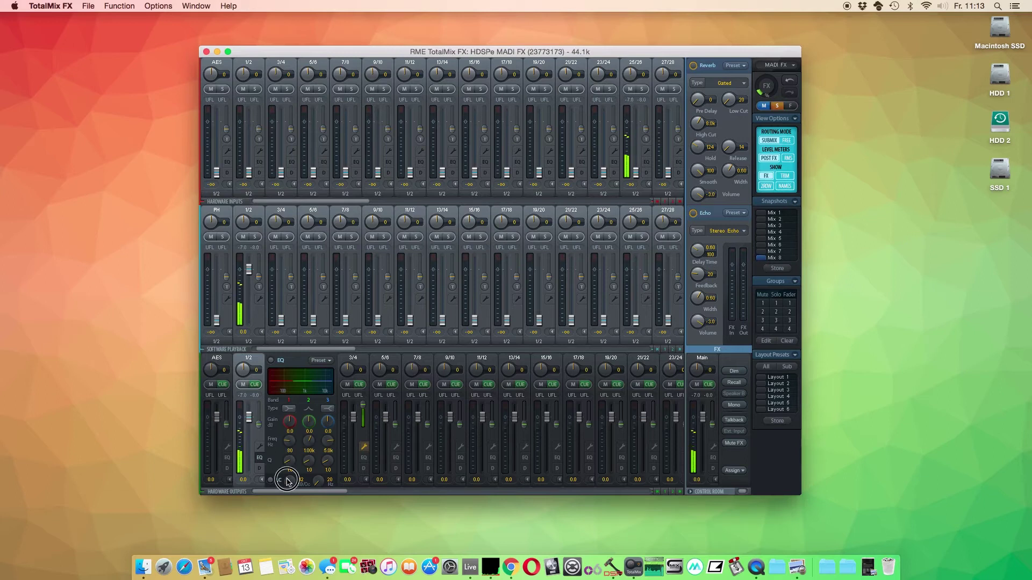
pyautogui.moveTo(289, 478); pyautogui.dragTo(291, 477)
pyautogui.moveTo(326, 427); pyautogui.dragTo(330, 415)
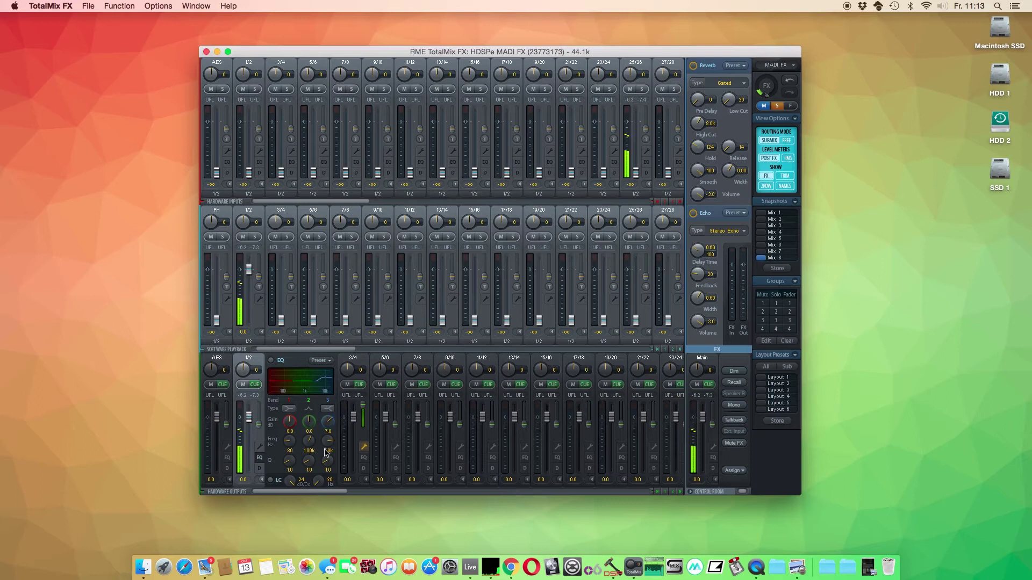
pyautogui.moveTo(328, 462); pyautogui.dragTo(327, 462)
pyautogui.click(319, 361)
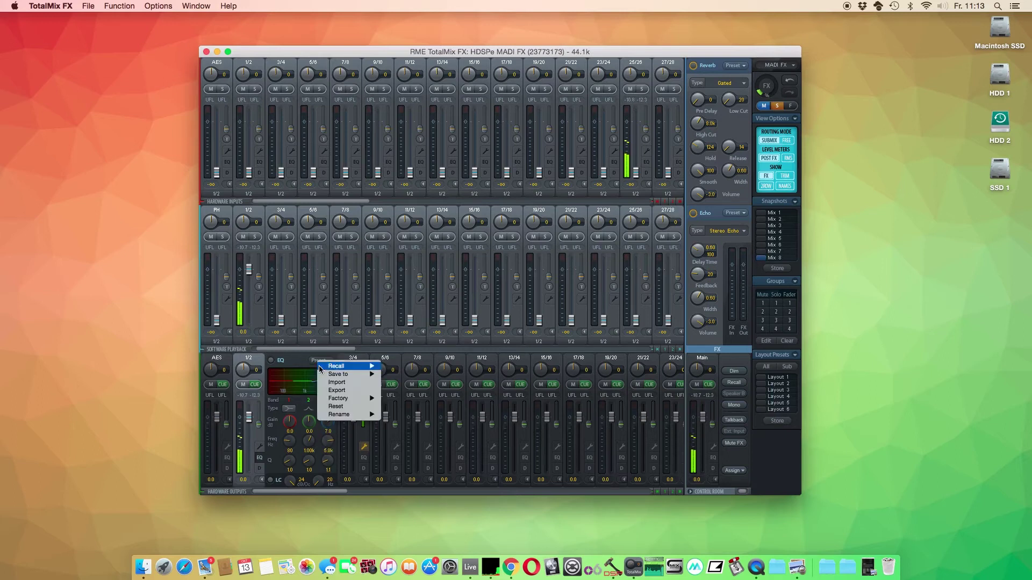
pyautogui.click(327, 406)
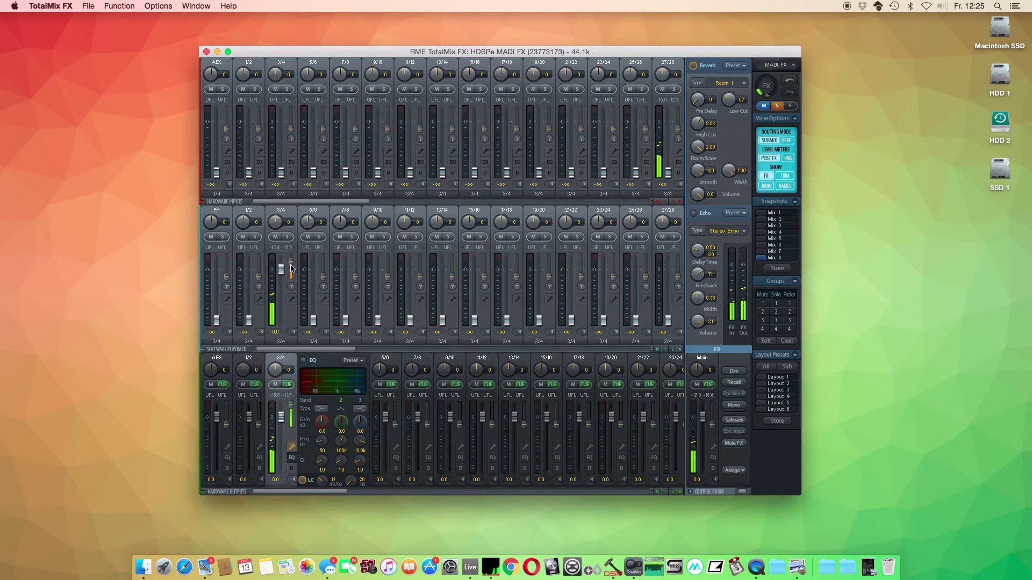
# Boost output 3/4's high band to 6.5 dB at 2.2 kHz.
pyautogui.moveTo(360, 424); pyautogui.dragTo(342, 512)
pyautogui.click(303, 360)
pyautogui.moveTo(360, 429); pyautogui.dragTo(360, 414)
# Make the mid band a -2 dB cut around 450 Hz and raise the low cut to 40 Hz.
pyautogui.moveTo(343, 425); pyautogui.dragTo(344, 413)
pyautogui.moveTo(342, 456); pyautogui.dragTo(317, 483)
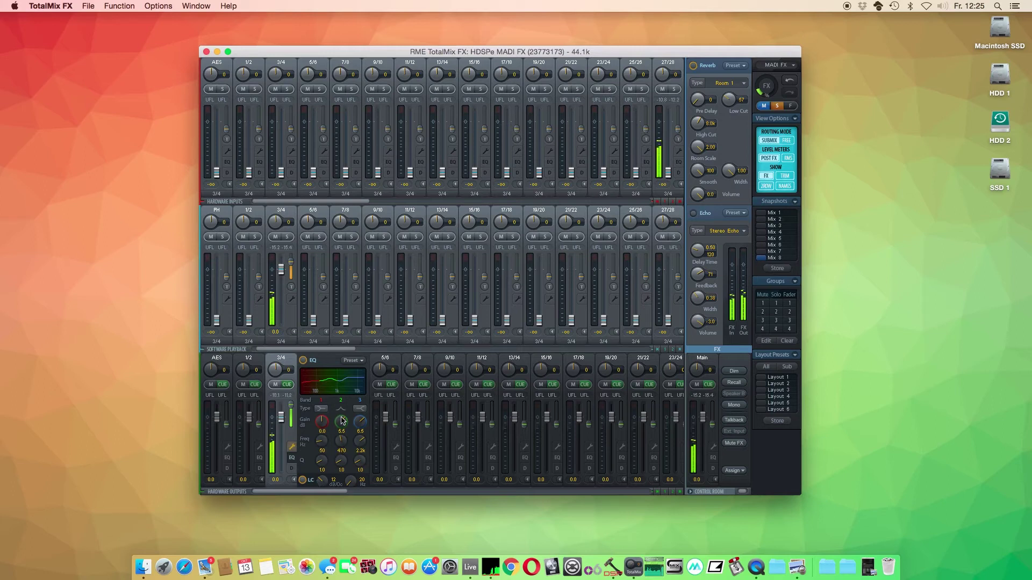
pyautogui.moveTo(342, 420); pyautogui.dragTo(339, 441)
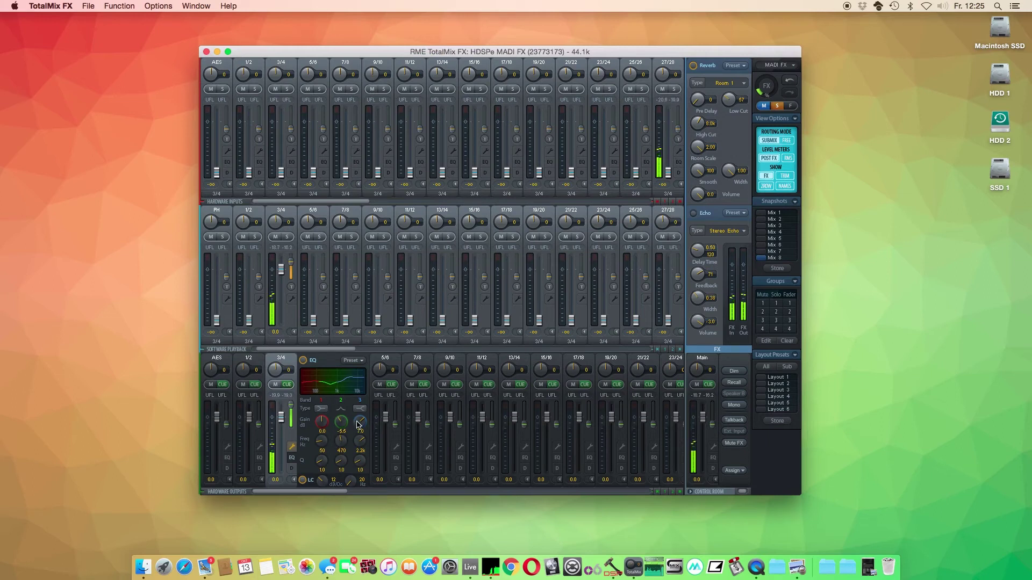
pyautogui.scroll(1, 359, 424)
pyautogui.moveTo(353, 485); pyautogui.dragTo(373, 477)
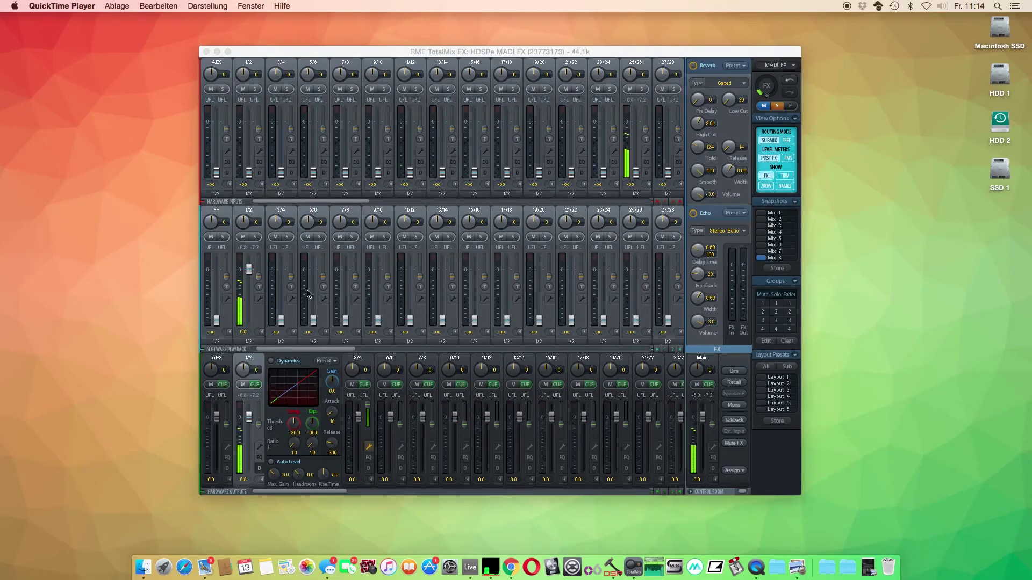
# Drag output 1/2's dynamics threshold up from -80 dB to roughly -30 dB.
pyautogui.click(293, 436)
pyautogui.moveTo(292, 436); pyautogui.dragTo(296, 423)
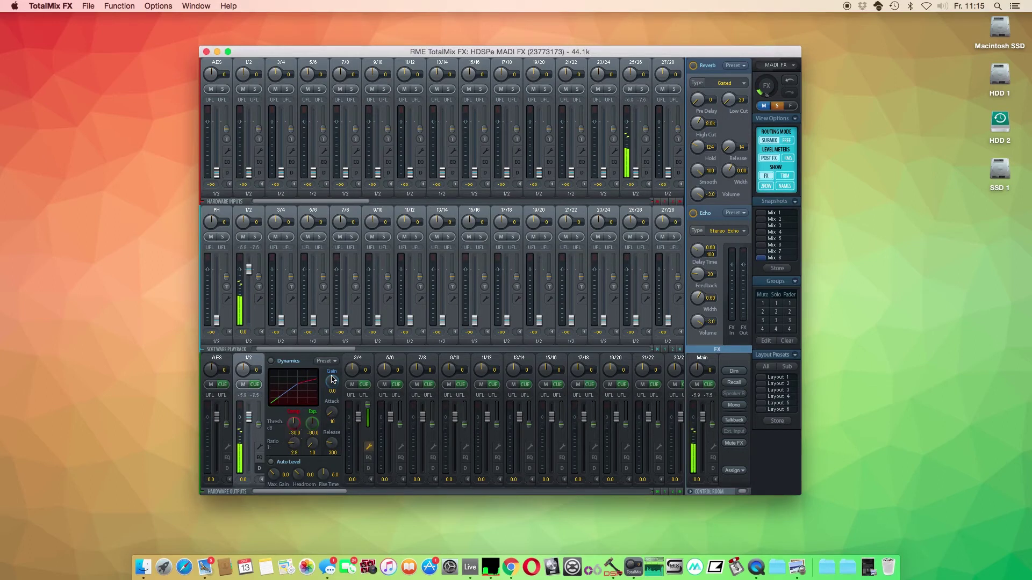
pyautogui.moveTo(297, 427)
pyautogui.mouseDown()
pyautogui.moveTo(291, 440)
pyautogui.moveTo(290, 421)
pyautogui.mouseUp()
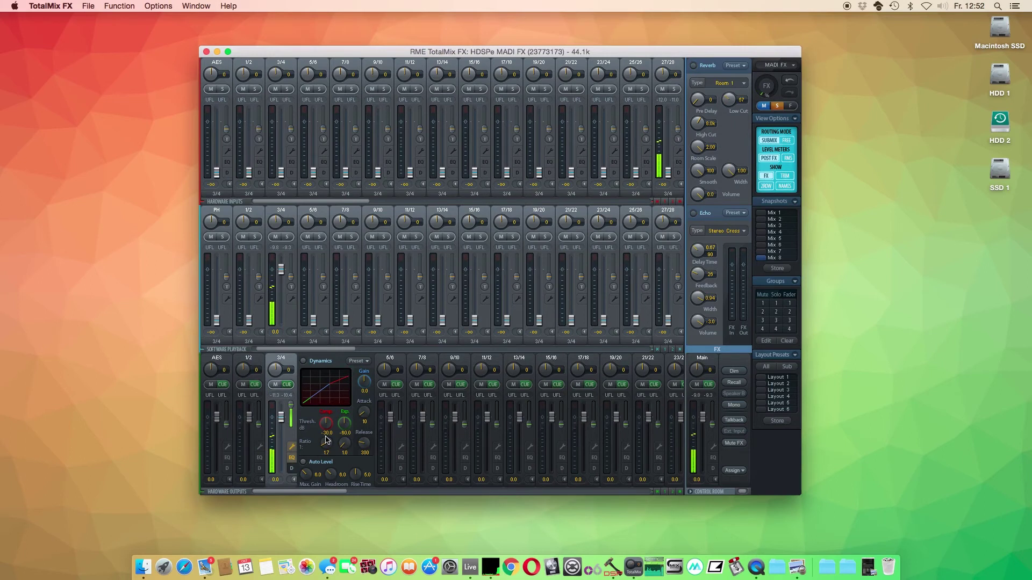
# Enable output 3/4's compressor with ratio 2.4, attack 26, shorter release and threshold -27.5 dB.
pyautogui.click(304, 361)
pyautogui.moveTo(327, 446); pyautogui.dragTo(328, 444)
pyautogui.moveTo(365, 418); pyautogui.dragTo(366, 379)
pyautogui.moveTo(364, 445)
pyautogui.mouseDown()
pyautogui.moveTo(366, 487)
pyautogui.moveTo(366, 456)
pyautogui.mouseUp()
pyautogui.moveTo(326, 423); pyautogui.dragTo(327, 421)
# Bypass the compressor and switch it back on to compare the sound.
pyautogui.scroll(5, 326, 417)
pyautogui.scroll(1, 326, 444)
pyautogui.scroll(4, 363, 380)
pyautogui.click(303, 362)
pyautogui.click(303, 362)
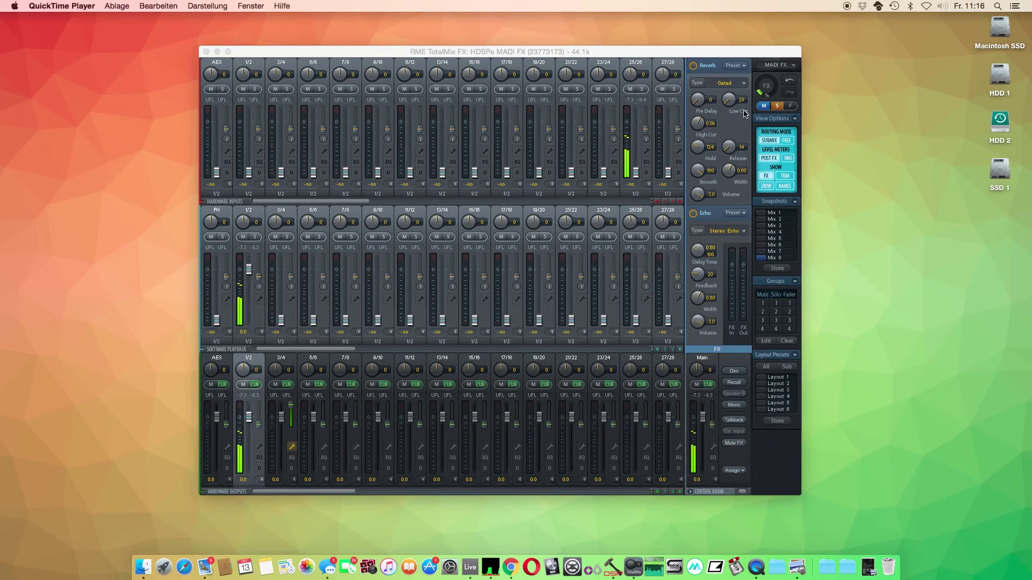
# Try the Gated reverb with low cut 72, high cut 11.2k and room scale 1.63.
pyautogui.click(745, 81)
pyautogui.click(744, 82)
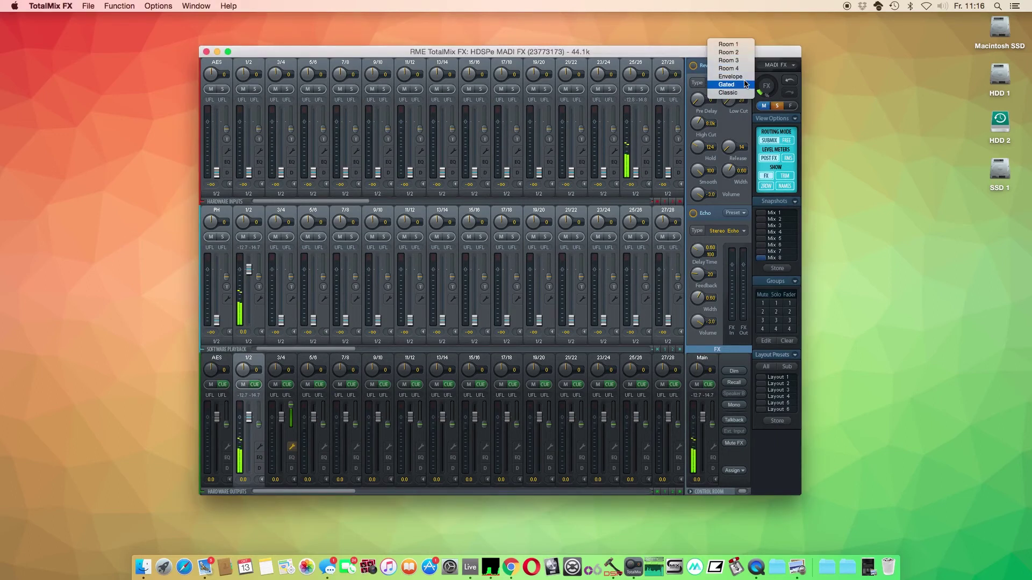
pyautogui.click(746, 85)
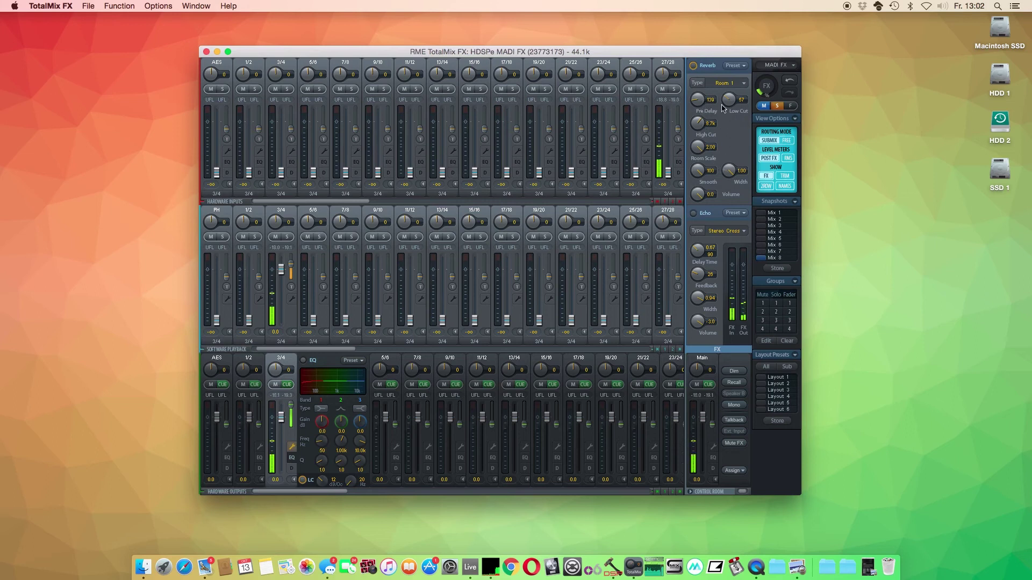
pyautogui.moveTo(729, 105); pyautogui.dragTo(732, 86)
pyautogui.moveTo(700, 128); pyautogui.dragTo(703, 103)
pyautogui.moveTo(699, 147)
pyautogui.mouseDown()
pyautogui.moveTo(684, 237)
pyautogui.moveTo(692, 165)
pyautogui.mouseUp()
# Change the reverb type, then set reverb time 3.5, low cut 104 and smoothing 72.
pyautogui.click(720, 84)
pyautogui.click(683, 87)
pyautogui.moveTo(700, 124); pyautogui.dragTo(701, 97)
pyautogui.moveTo(731, 104); pyautogui.dragTo(737, 81)
pyautogui.moveTo(700, 171); pyautogui.dragTo(698, 190)
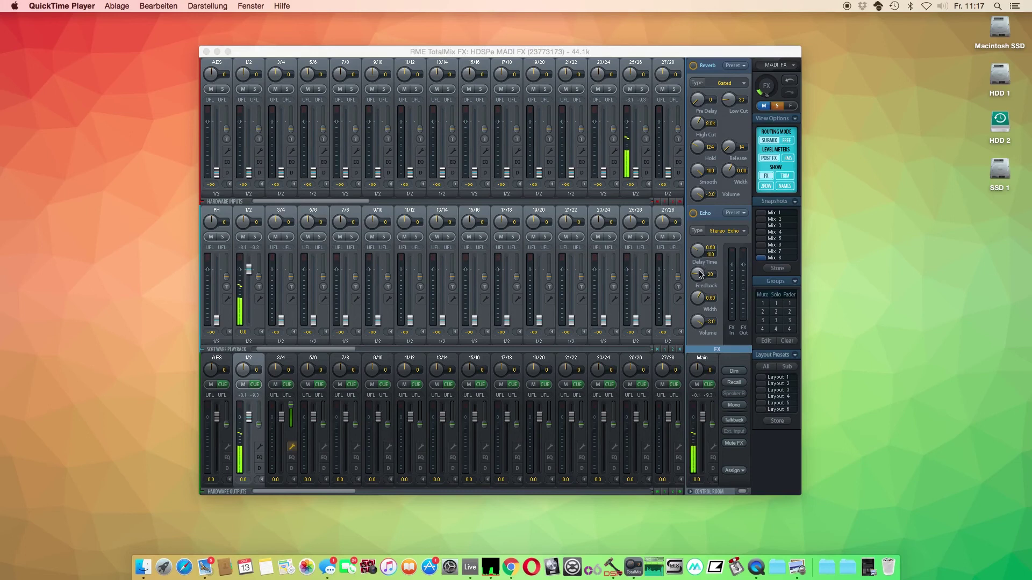
# Open the Echo Type list to select Pong Echo.
pyautogui.click(727, 238)
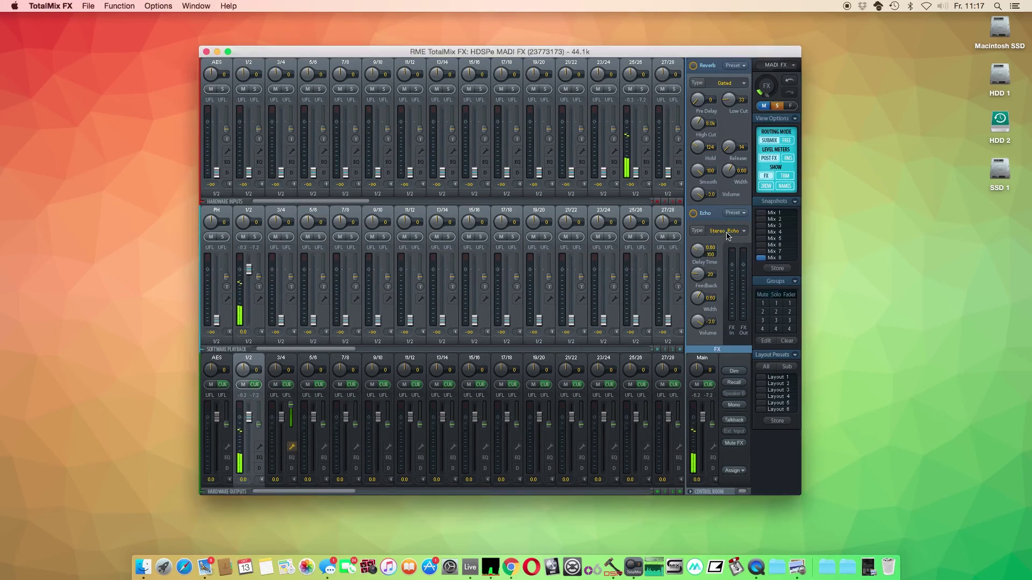
pyautogui.click(726, 233)
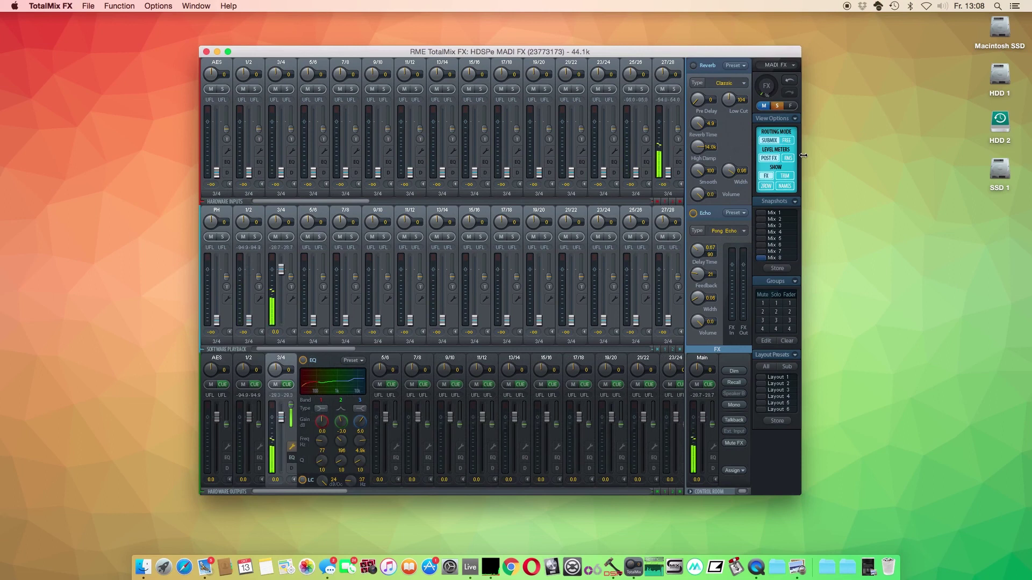